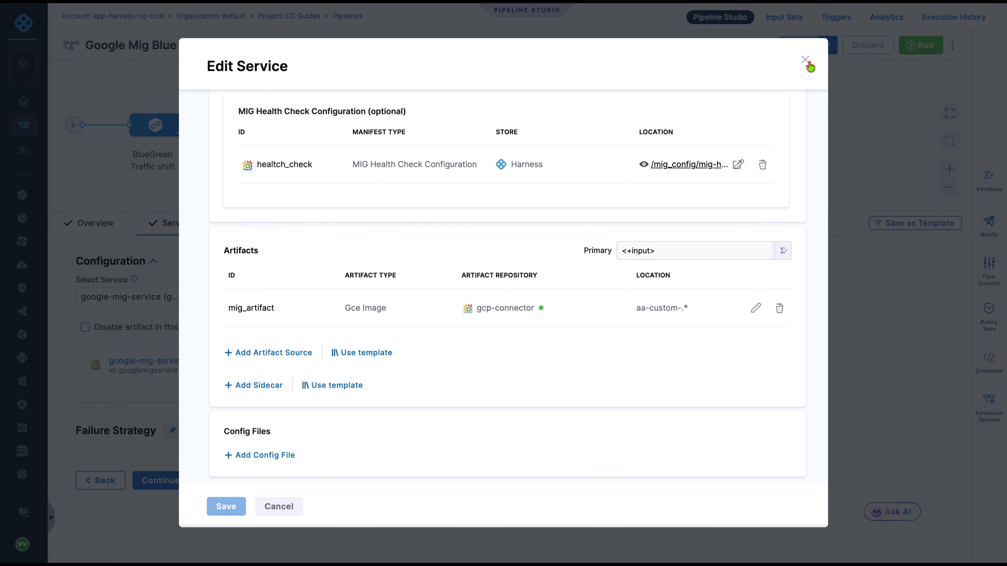
# Review the service's advanced variables and close the service editor without changes.
pyautogui.scroll(-7, 673, 235)
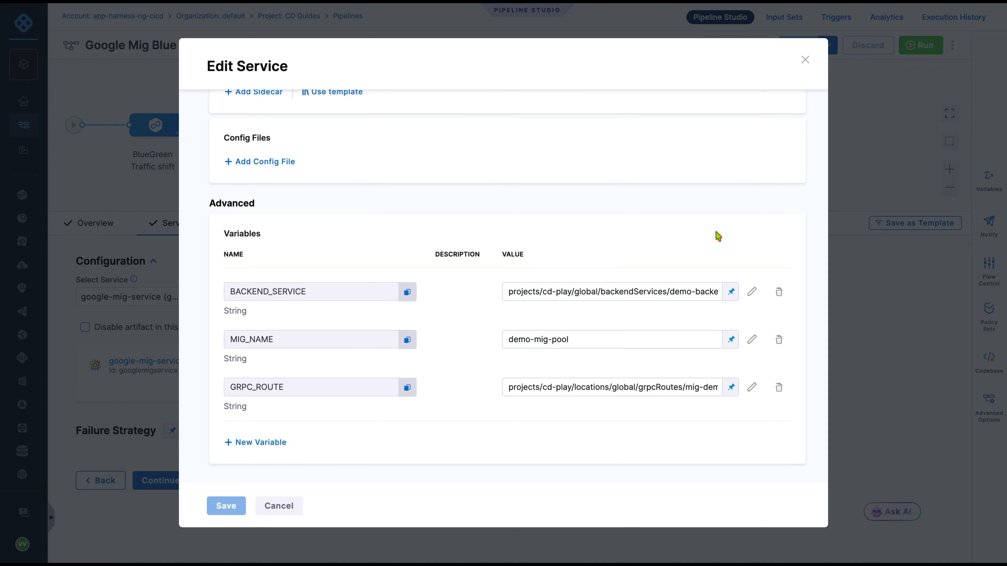
pyautogui.click(805, 61)
# Examine the Google Cloud provider details of the mig-infra infrastructure in the stage's environment settings, and leave them unchanged.
pyautogui.click(243, 226)
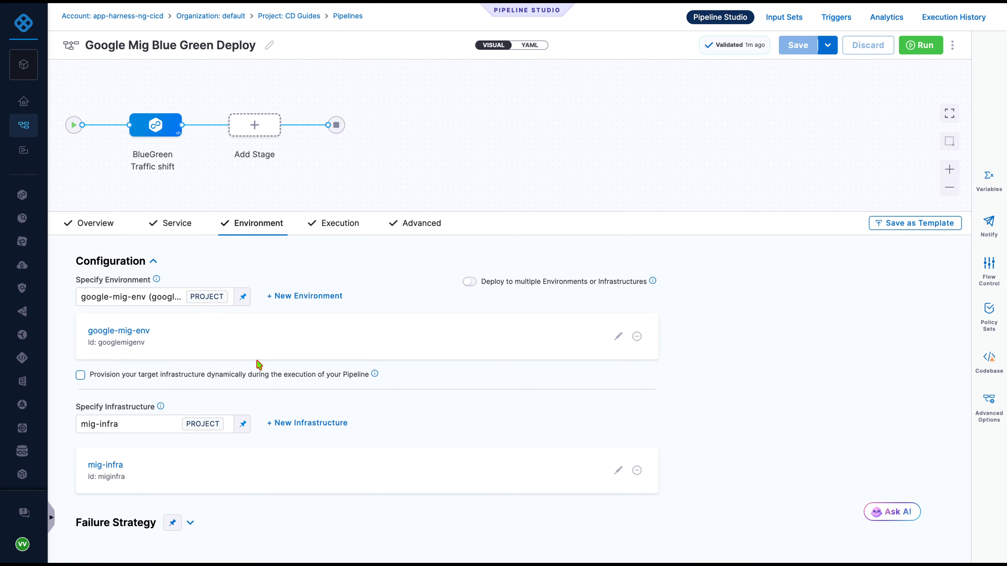
pyautogui.scroll(-2, 258, 364)
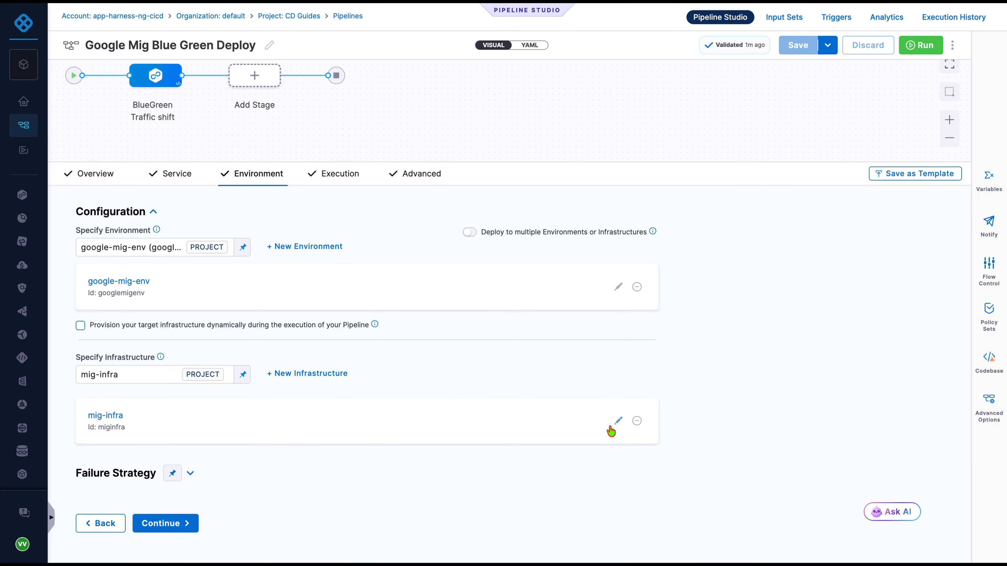
pyautogui.click(618, 420)
pyautogui.scroll(-10, 509, 406)
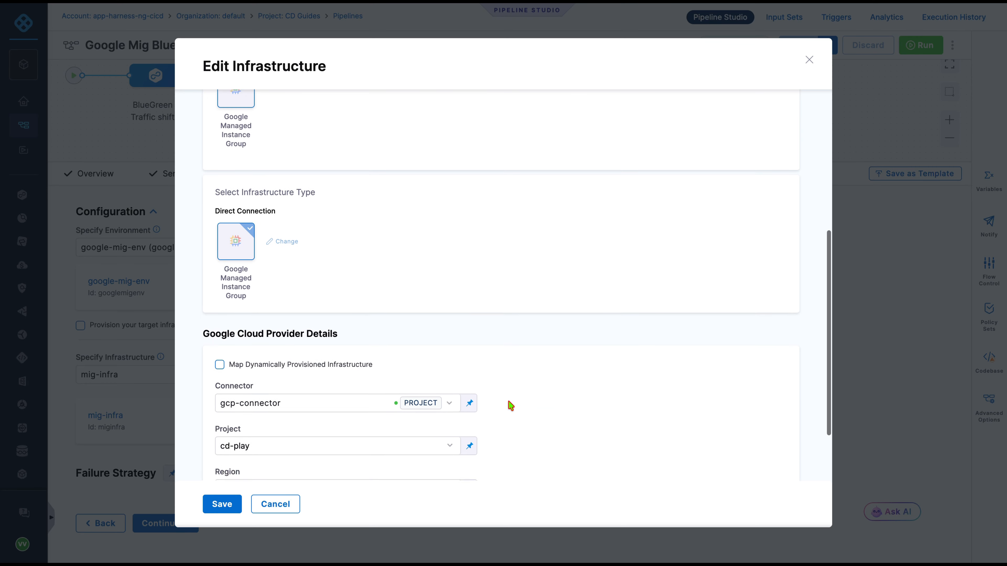
pyautogui.scroll(-1, 510, 405)
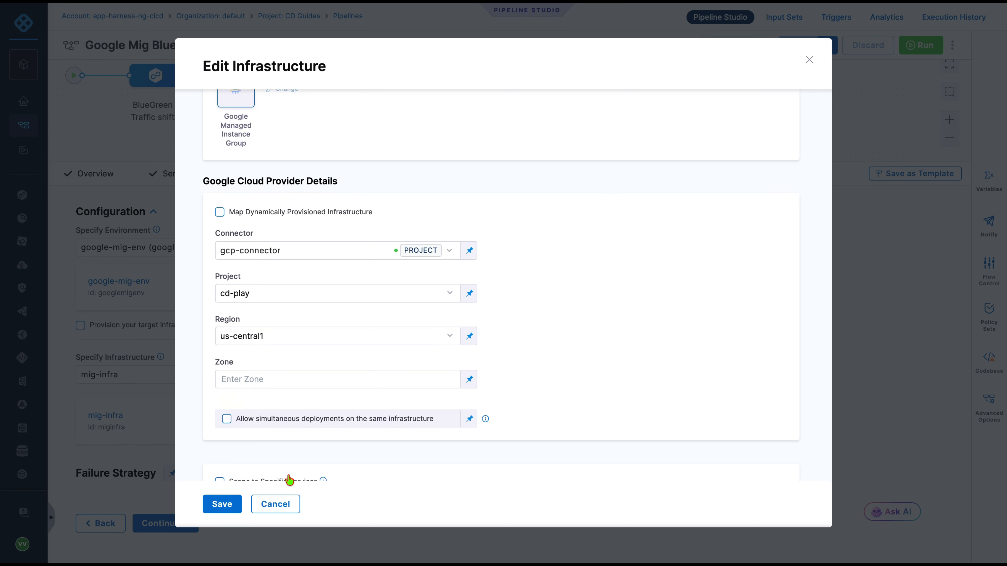
pyautogui.click(278, 503)
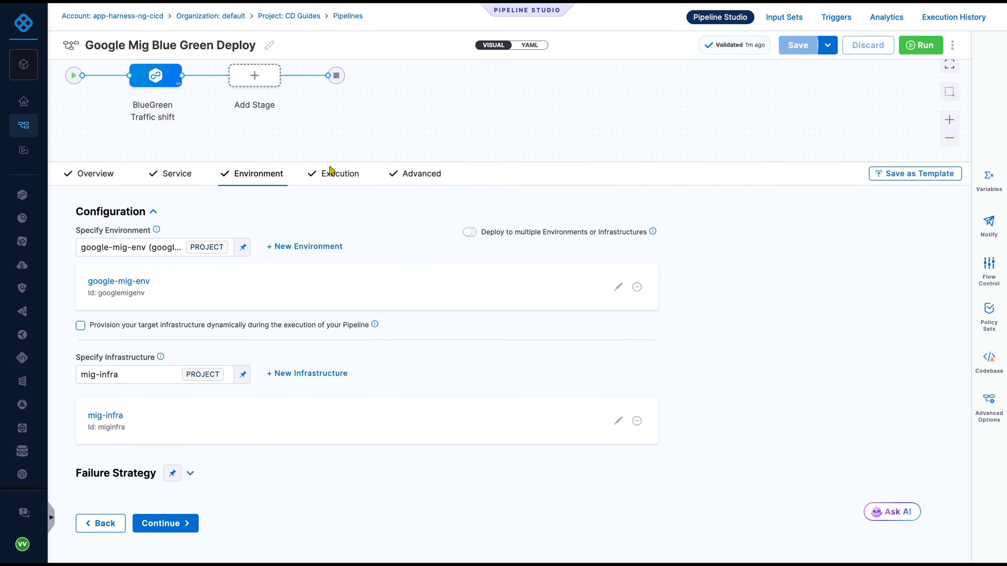
# Examine the Google MIG Blue Green Deploy step's environment, route, target size and container settings in the stage's execution.
pyautogui.click(331, 172)
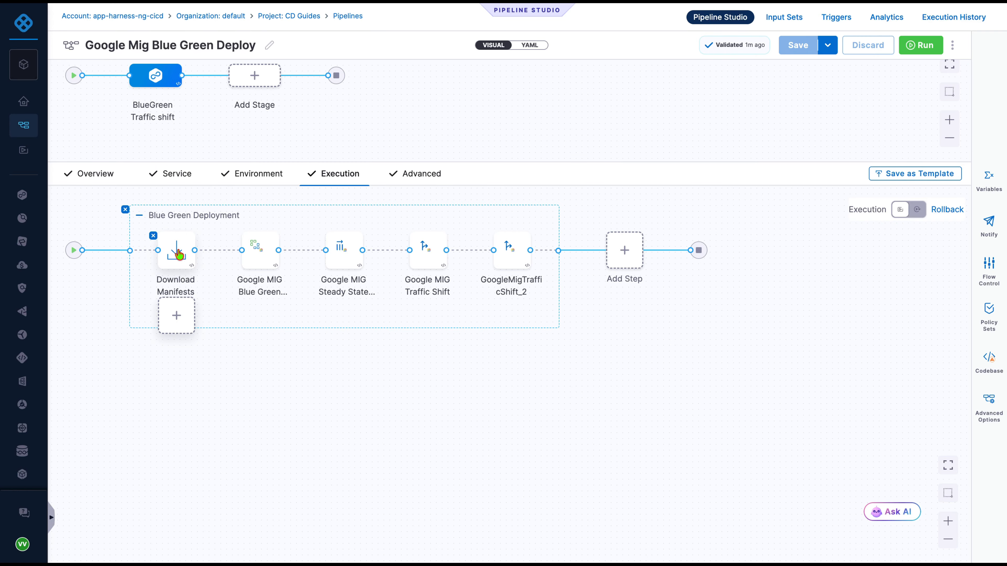
pyautogui.click(265, 257)
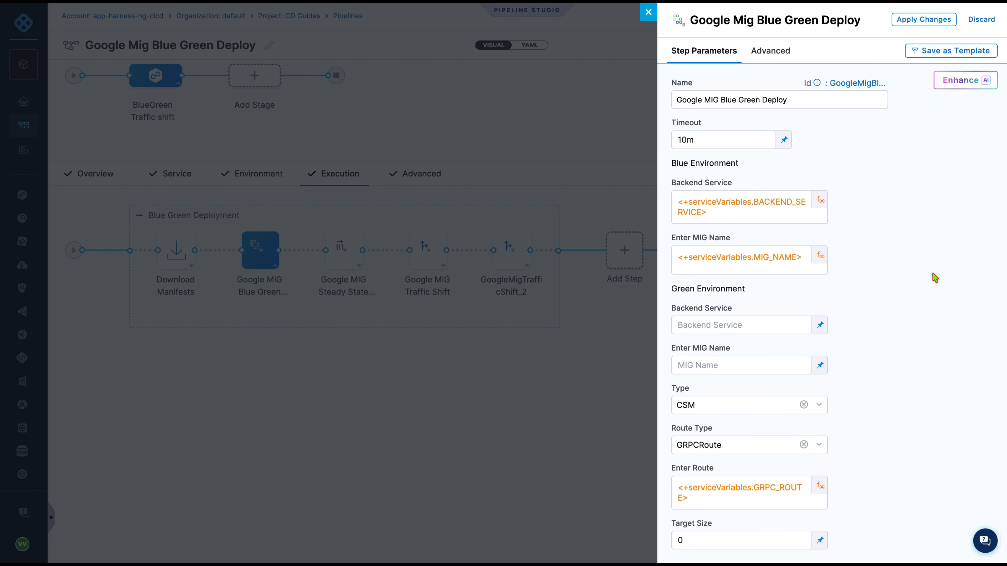
pyautogui.scroll(-1, 935, 278)
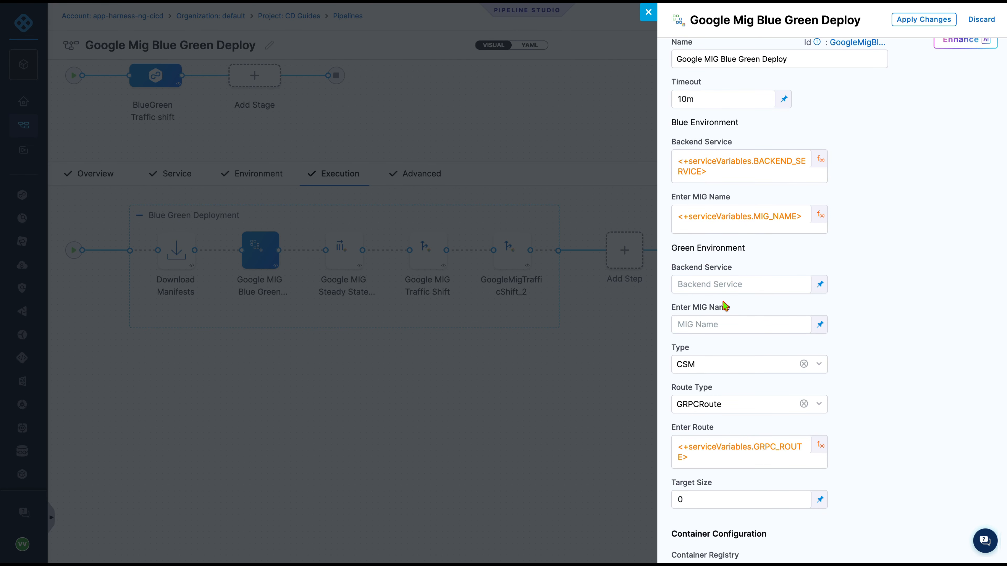
pyautogui.scroll(-1, 841, 373)
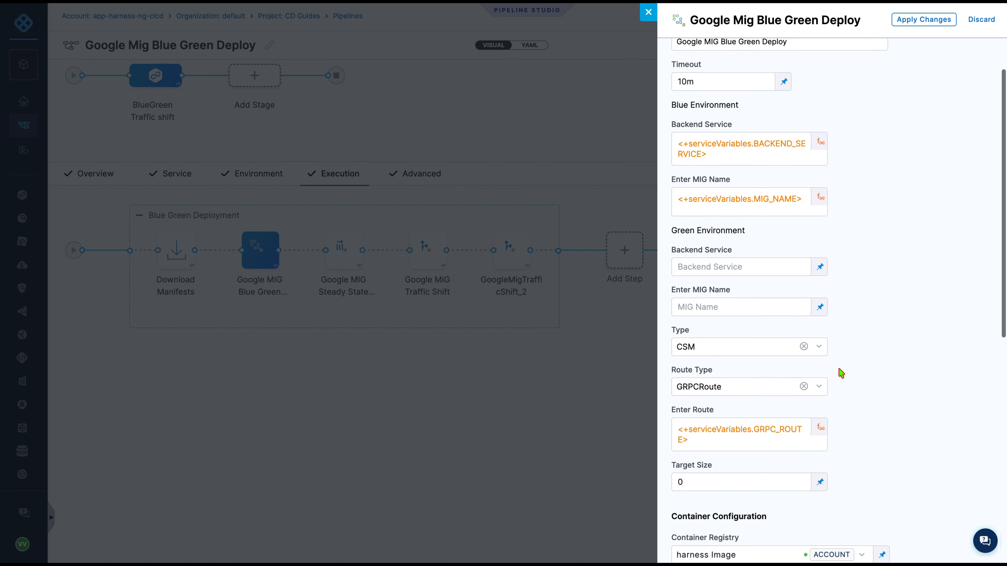
pyautogui.scroll(-1, 840, 372)
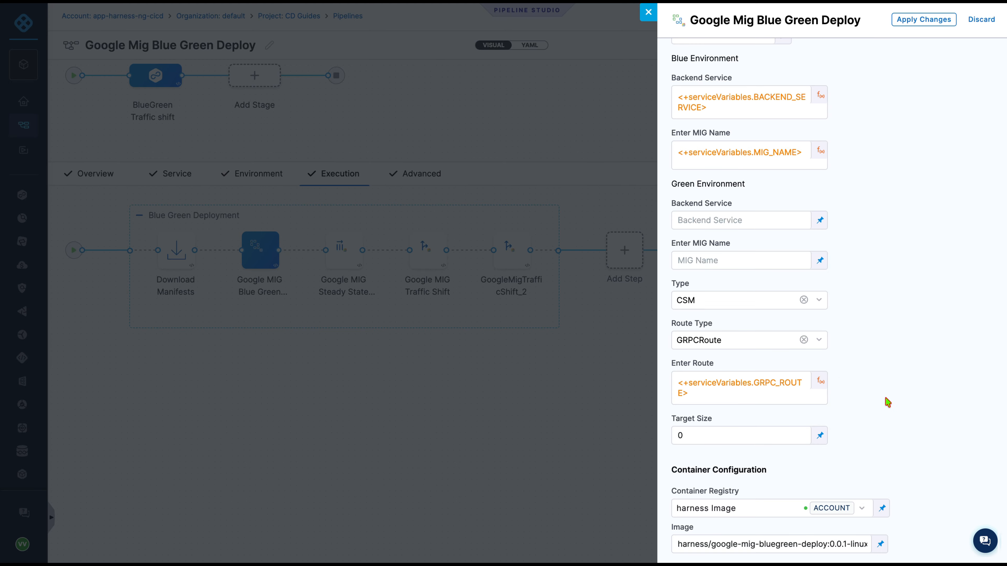
pyautogui.scroll(-1, 887, 402)
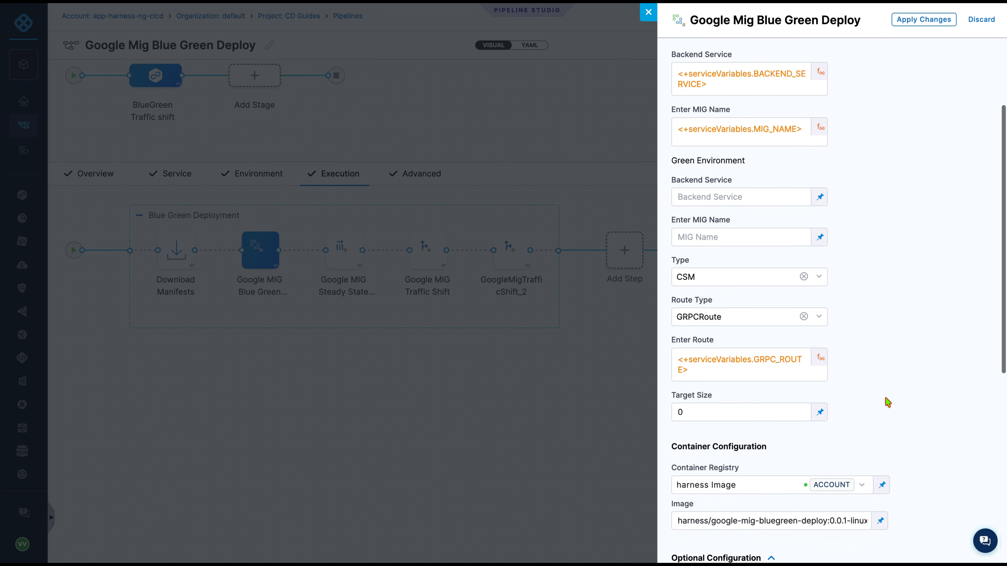
pyautogui.scroll(1, 887, 402)
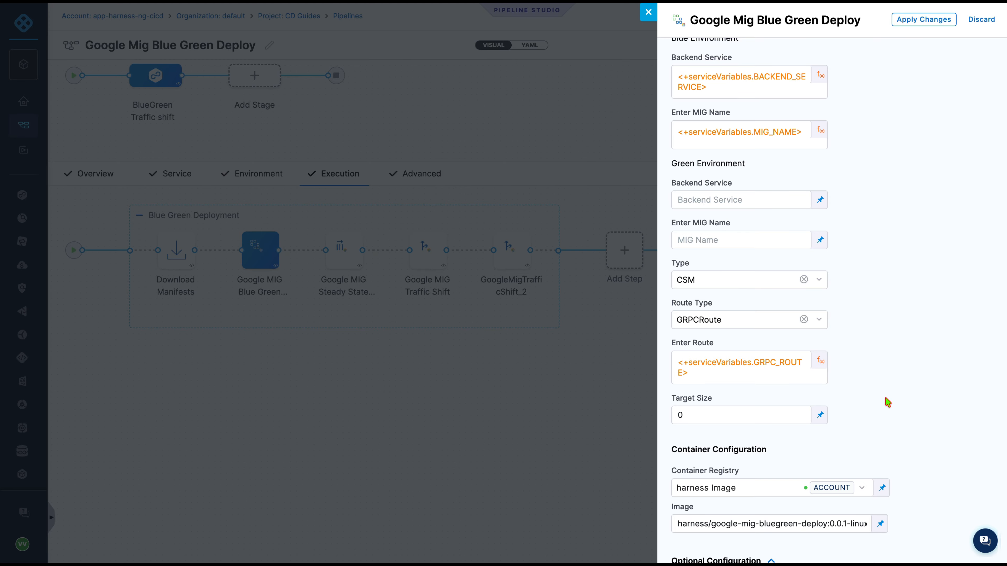
pyautogui.scroll(-2, 887, 402)
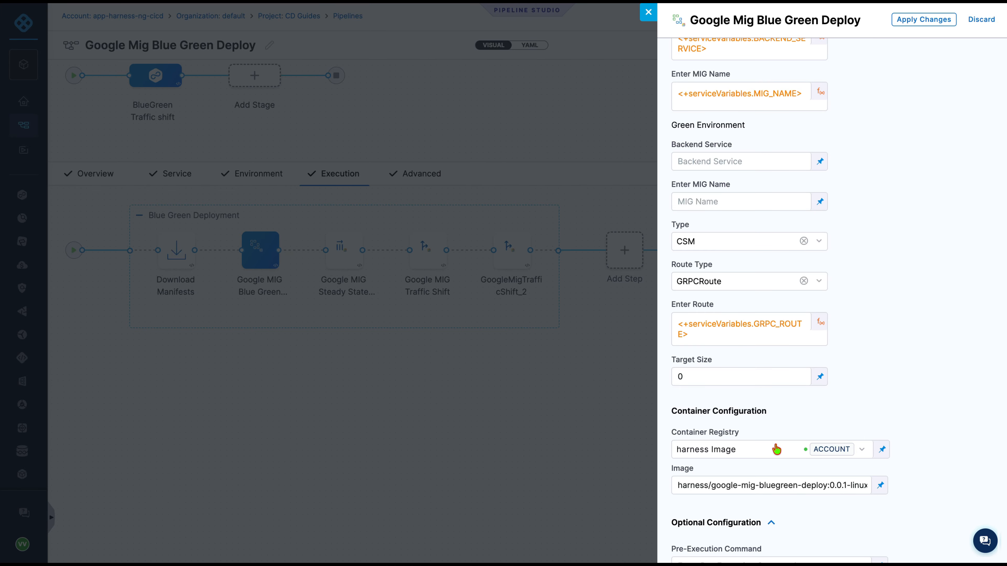
pyautogui.click(788, 484)
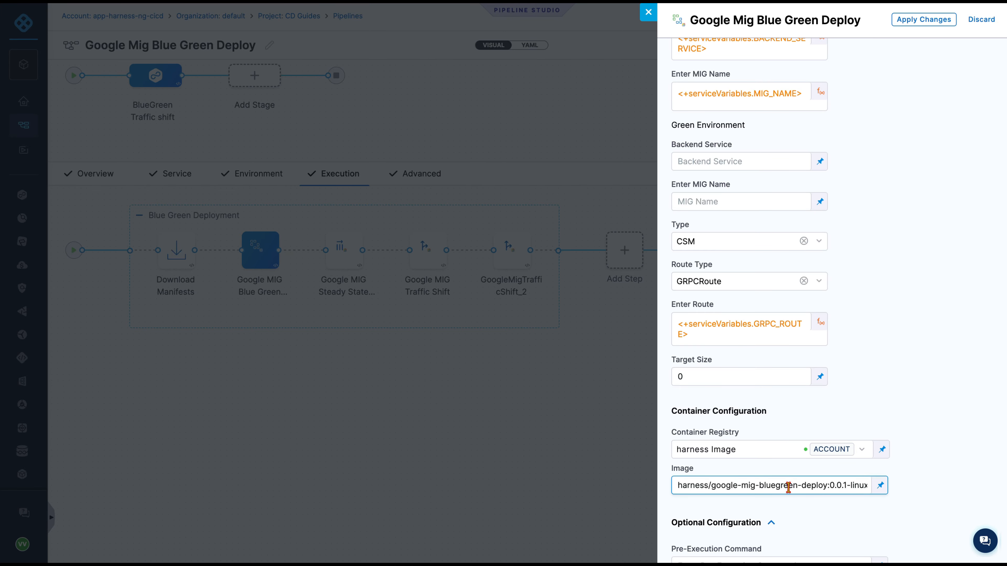
# Review the parameters of the Google MIG Steady State Check step and both traffic shift steps, closing each without changes.
pyautogui.click(342, 256)
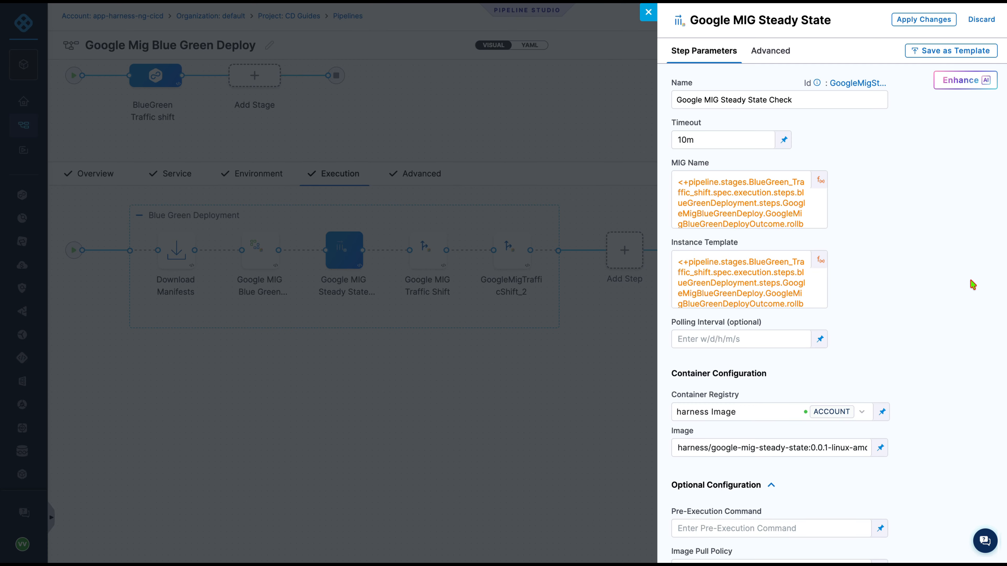
pyautogui.click(524, 264)
pyautogui.click(424, 257)
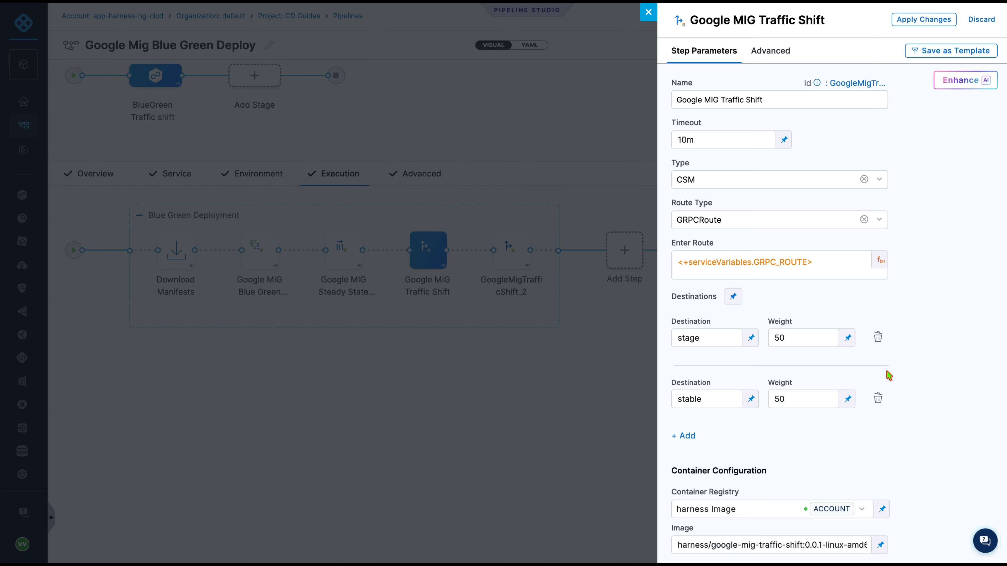
pyautogui.click(522, 347)
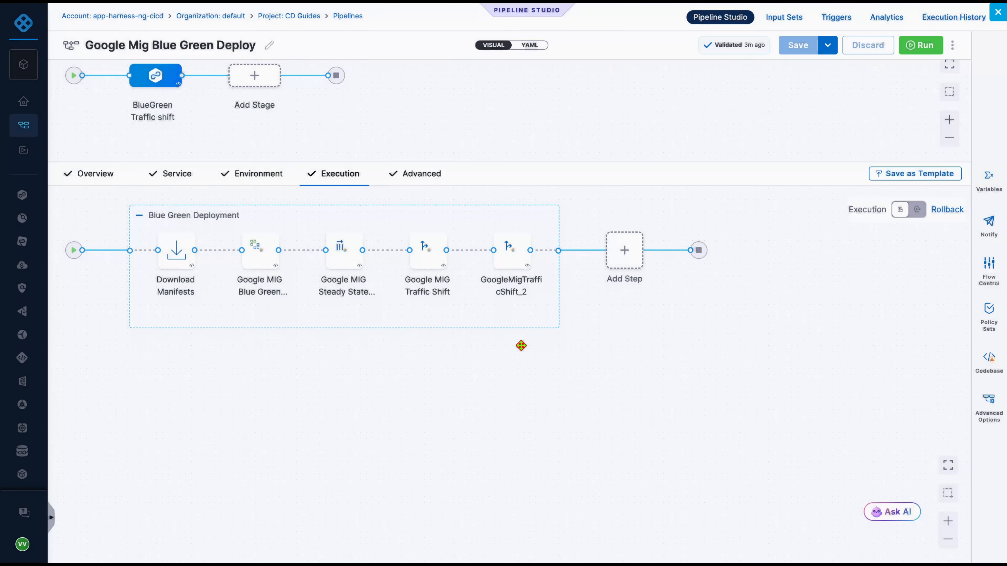
pyautogui.click(509, 257)
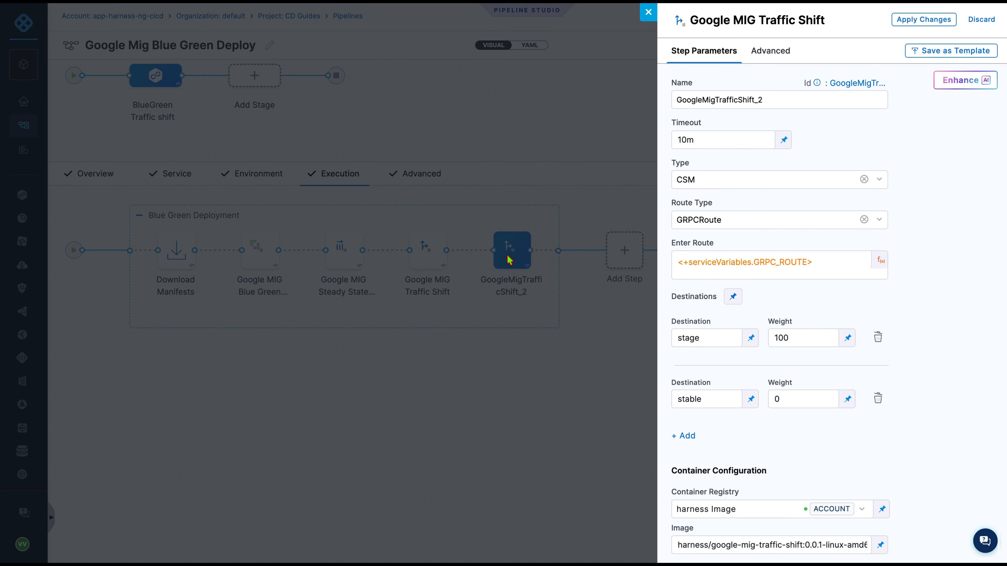
pyautogui.click(604, 143)
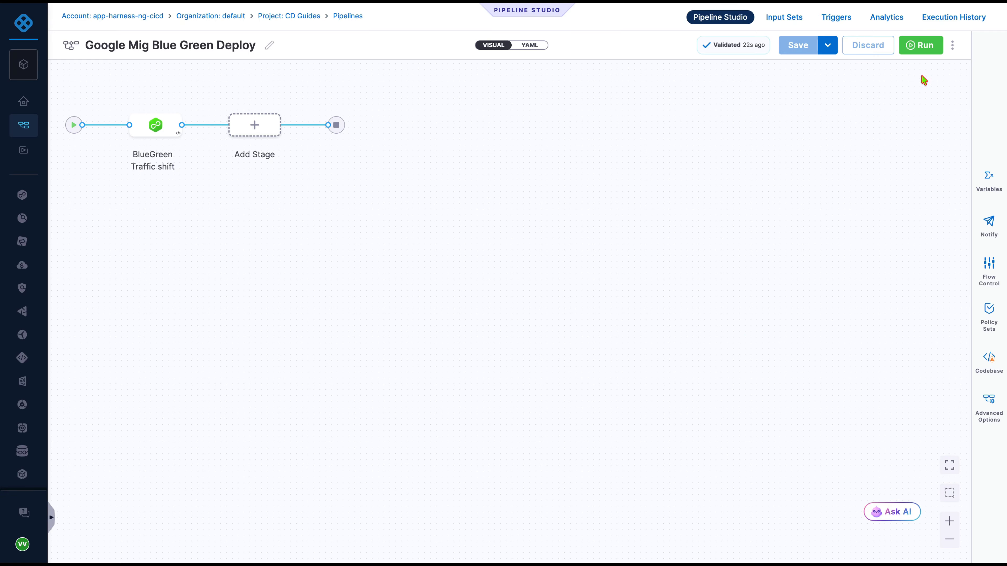
# Run the Google Mig Blue Green Deploy pipeline for all stages with mig_artifact as the primary artifact.
pyautogui.click(923, 48)
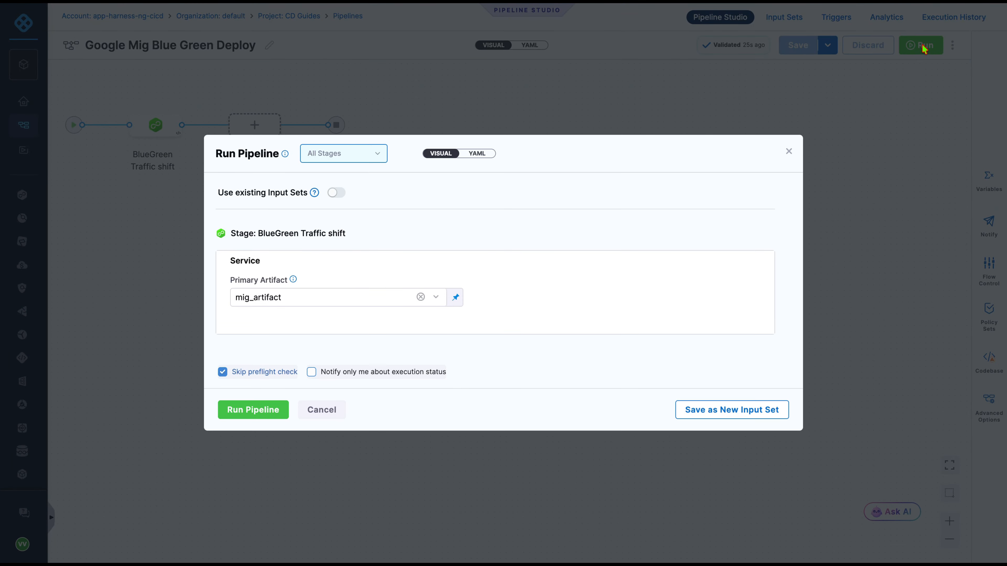
pyautogui.click(253, 410)
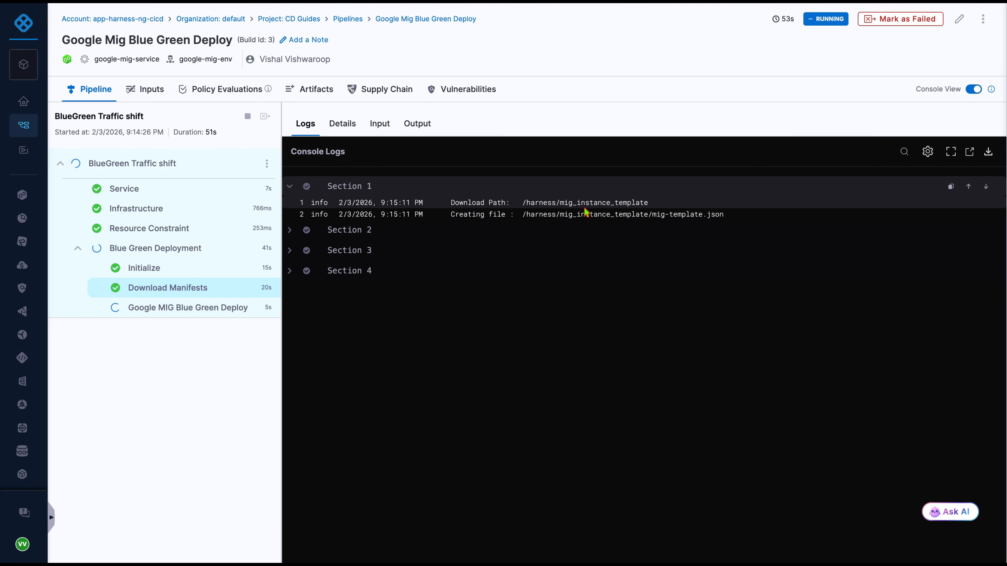
# Expand Sections 2, 3 and 4 of the Download Manifests logs to check the downloaded file paths.
pyautogui.click(290, 230)
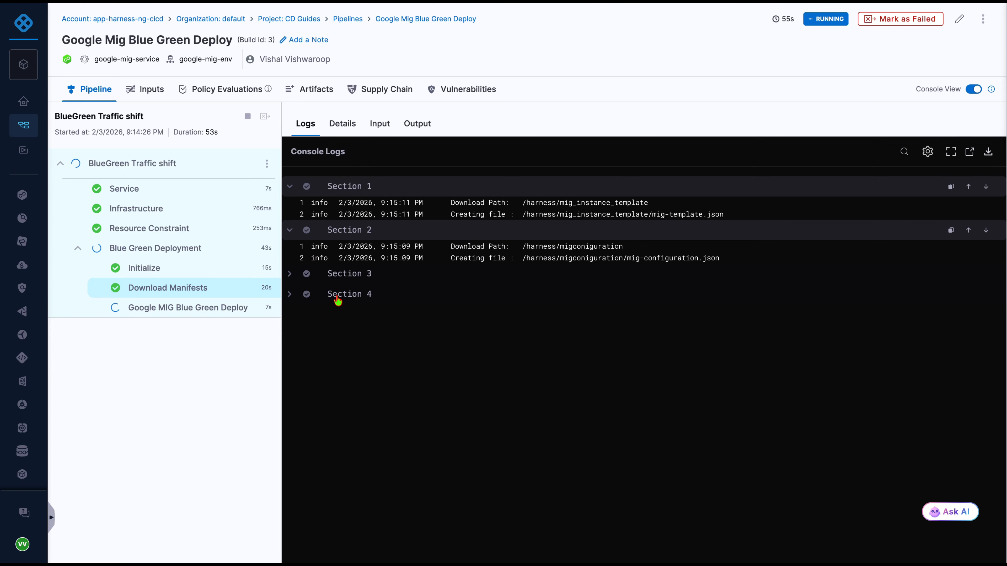
pyautogui.click(289, 273)
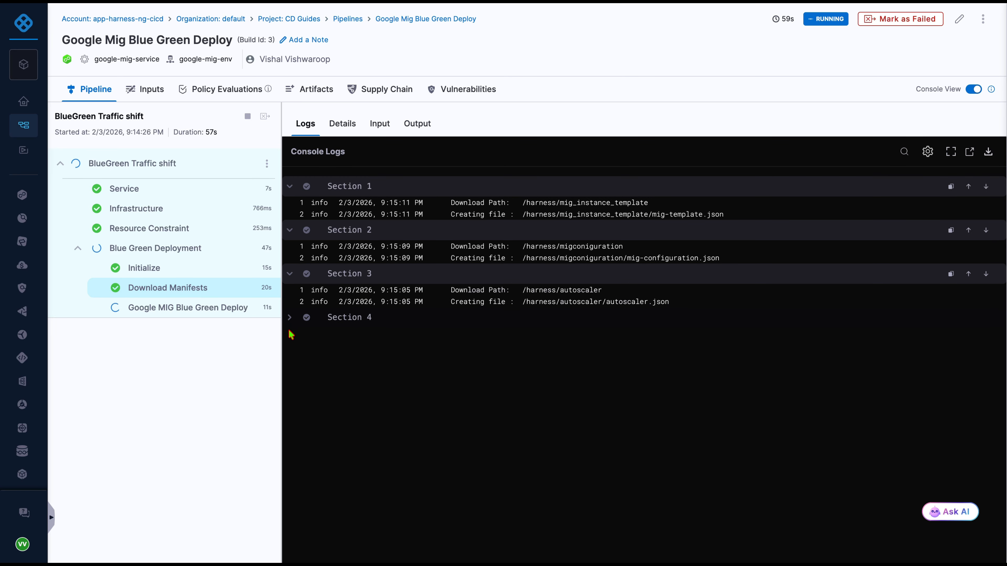
pyautogui.click(290, 321)
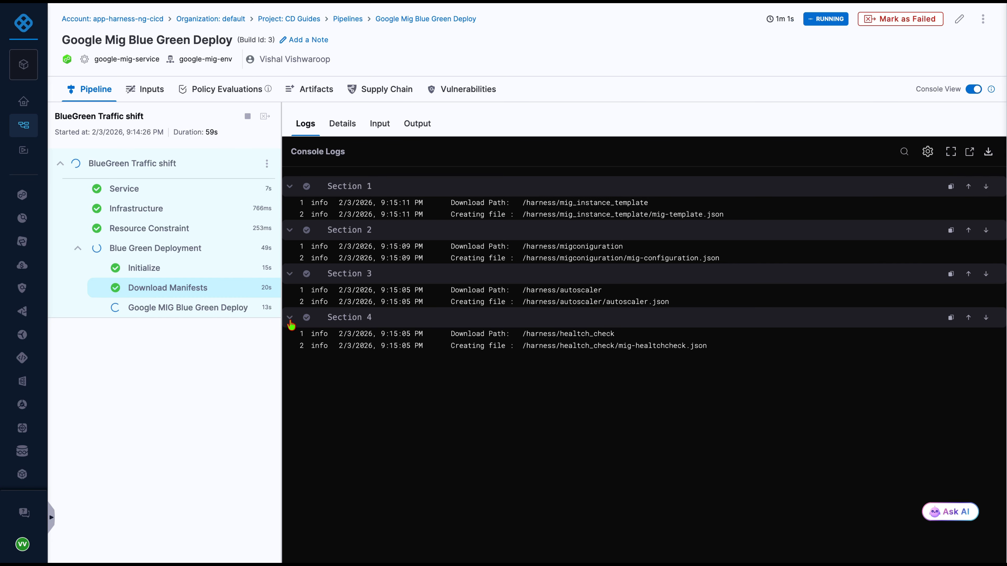
# Open the Google MIG Blue Green Deploy step's console logs and read the validation and environment identification output.
pyautogui.click(194, 307)
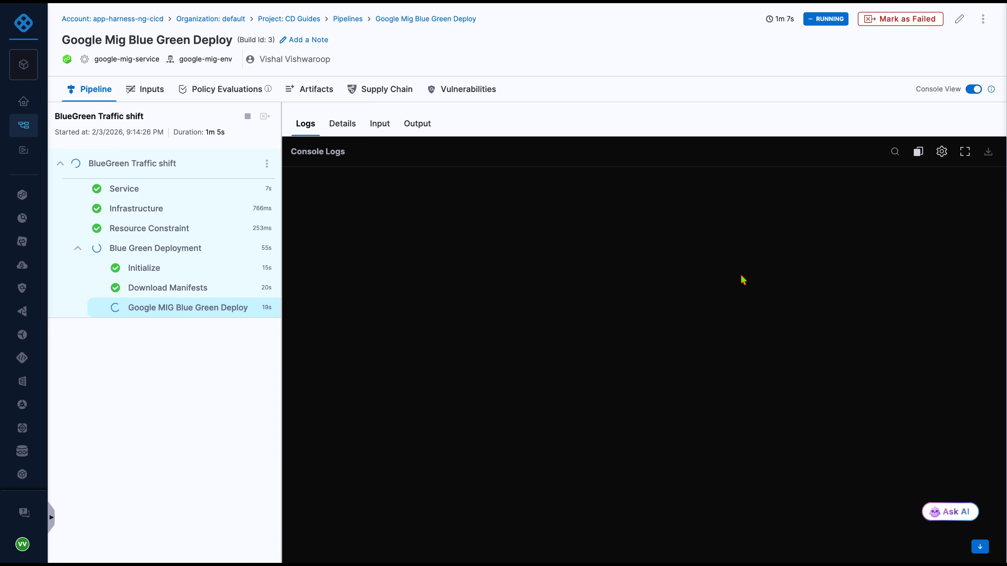
pyautogui.moveTo(178, 311)
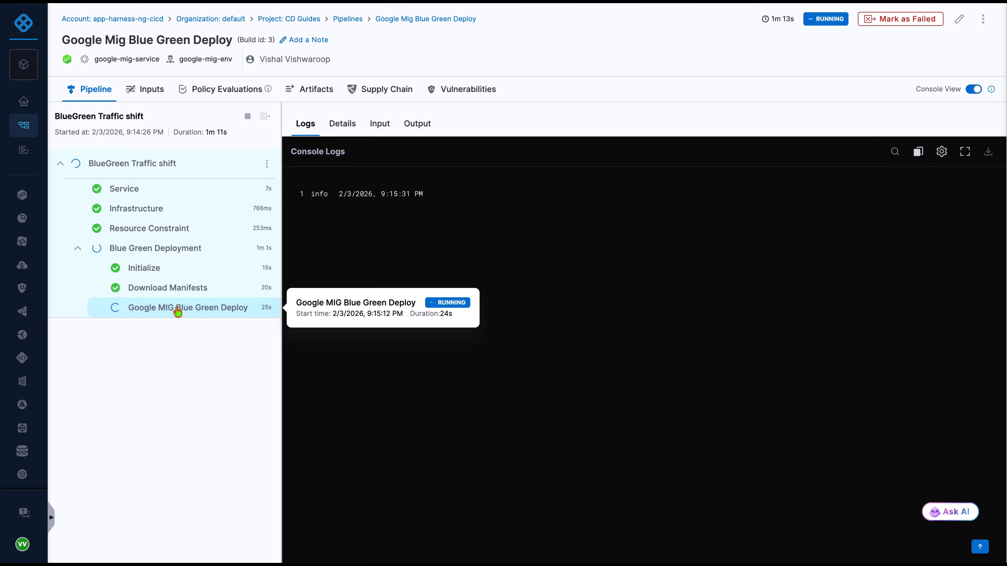
pyautogui.scroll(3, 524, 364)
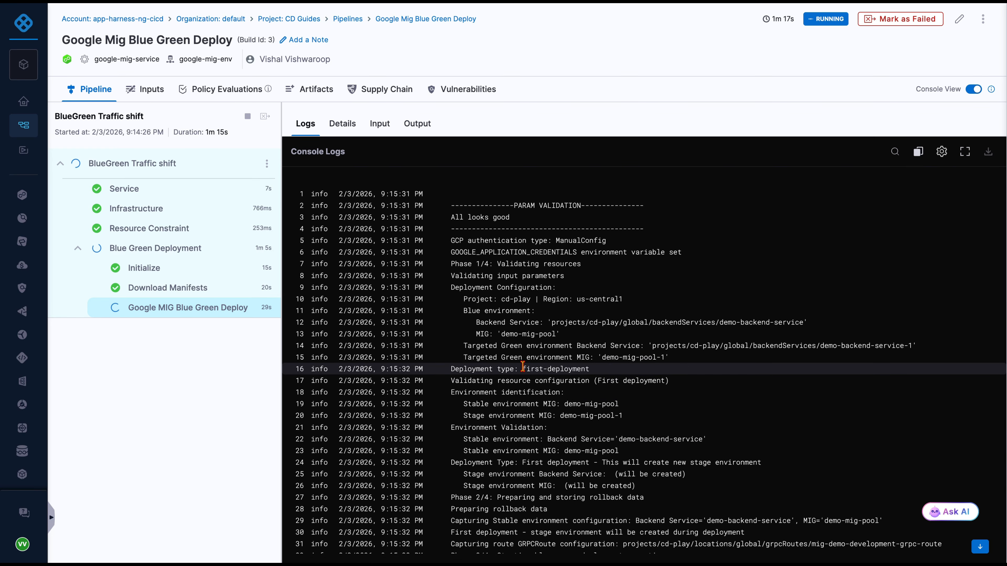
pyautogui.scroll(-3, 523, 367)
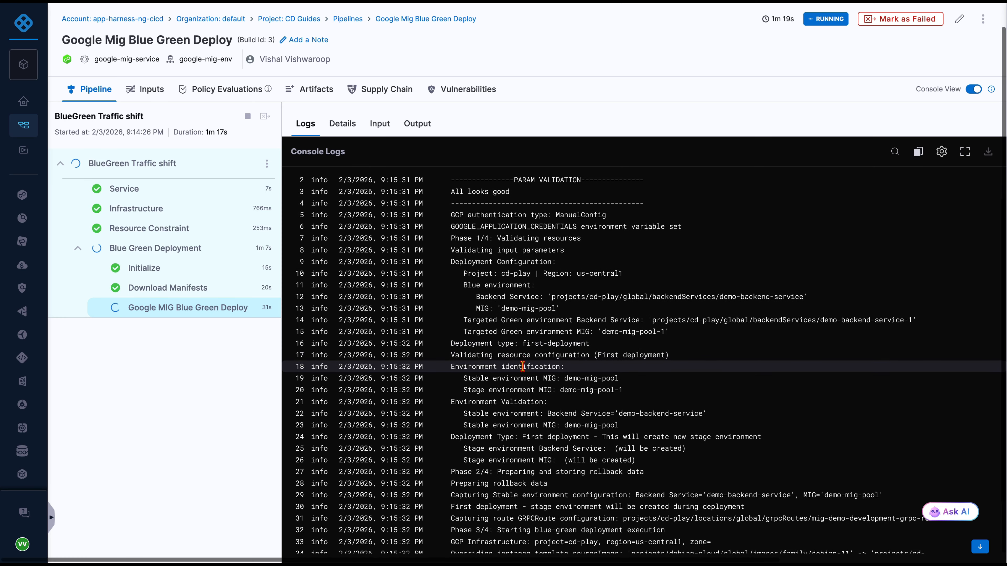
pyautogui.scroll(1, 524, 371)
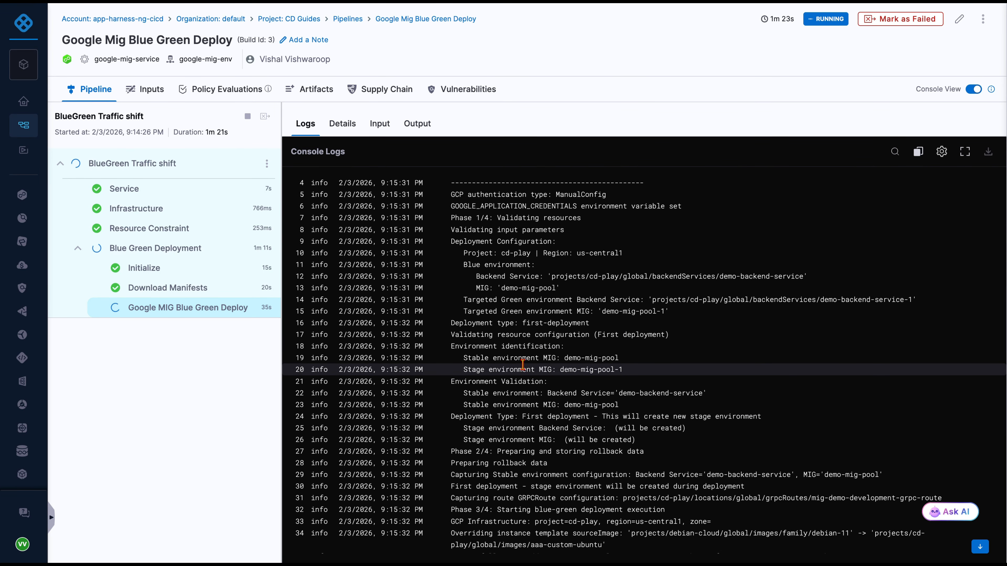
# Highlight the blue environment's backend service and MIG lines in the log, and separately the stage environment's MIG name.
pyautogui.moveTo(477, 277); pyautogui.dragTo(571, 291)
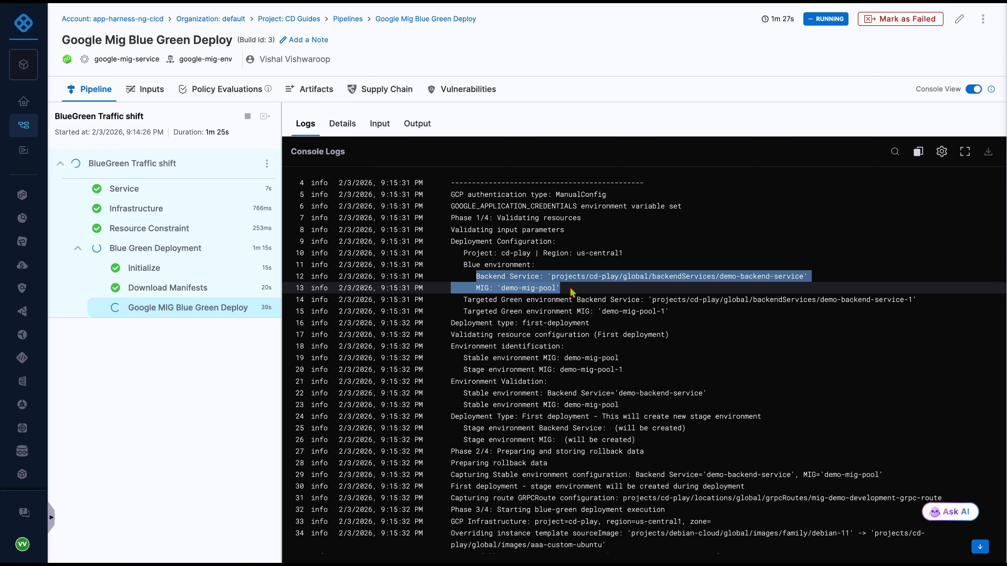
pyautogui.click(570, 289)
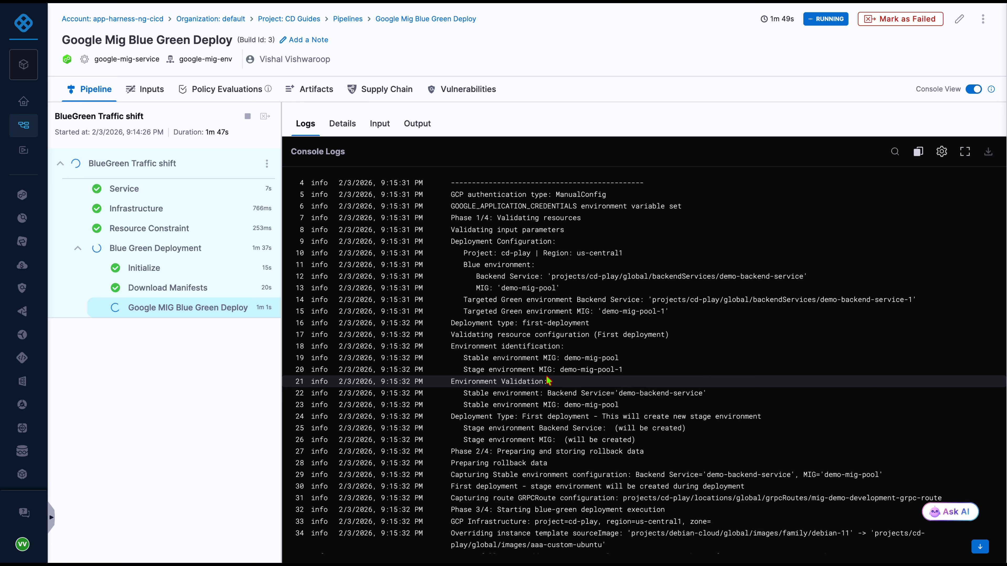
pyautogui.moveTo(559, 369); pyautogui.dragTo(632, 373)
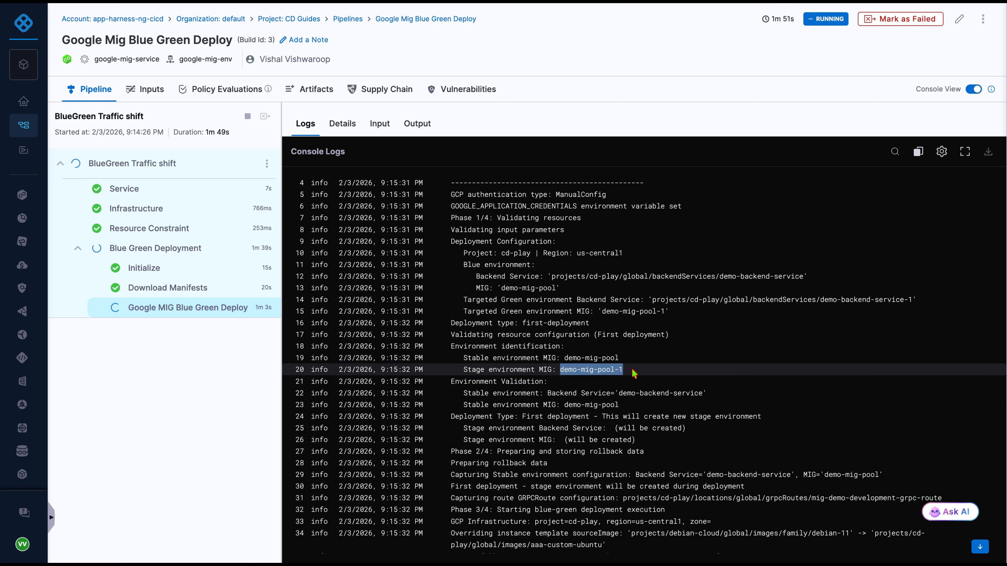